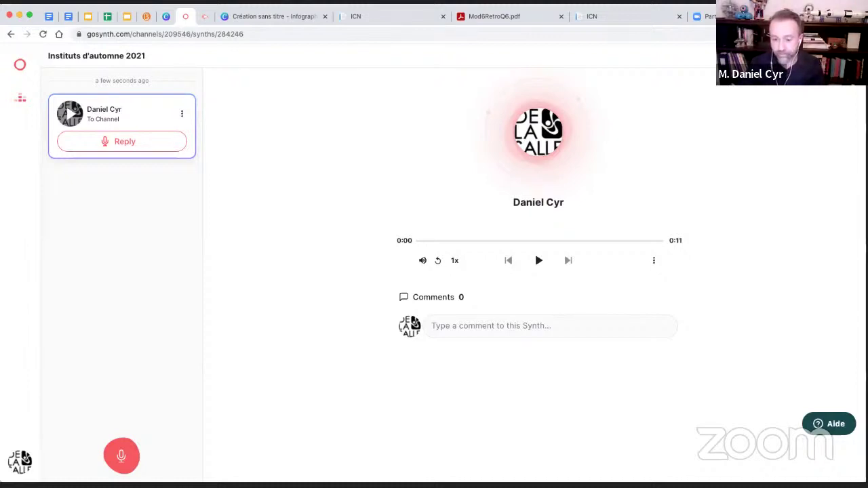
Open the Screencastify Submit link from the presentation and start a new Classic Submit Link assignment with webcam recording only
key("super+Tab")
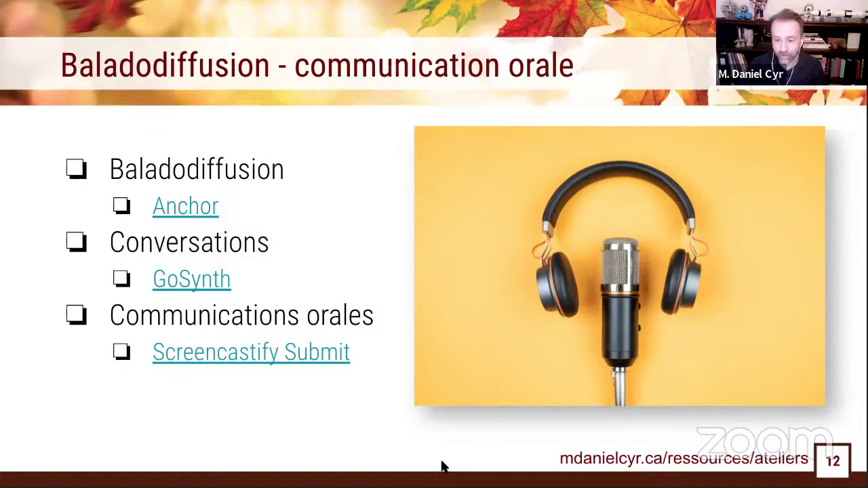
left_click(251, 352)
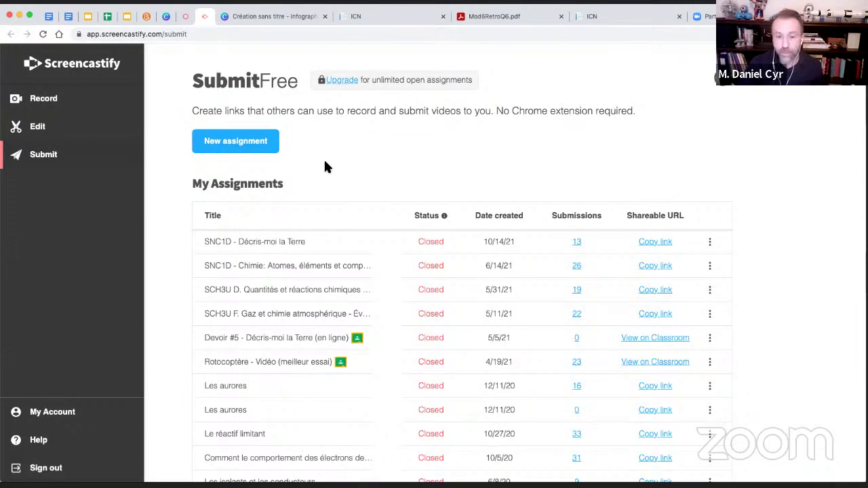
left_click(262, 144)
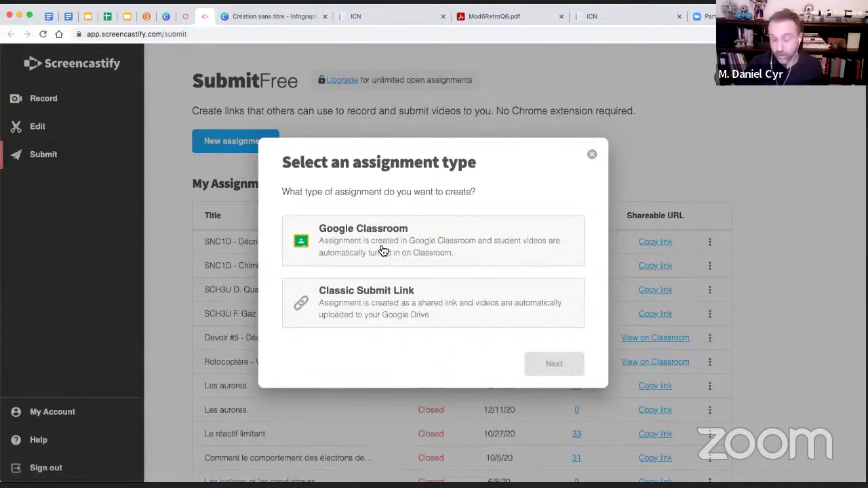
left_click(380, 301)
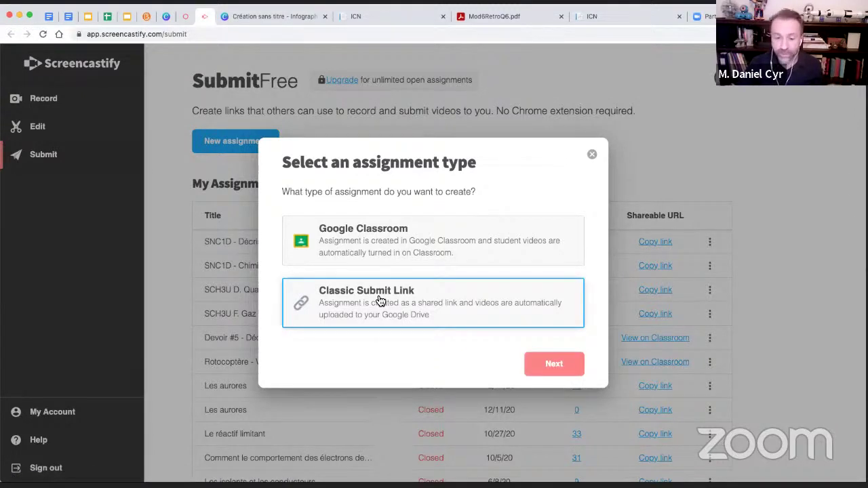
left_click(561, 367)
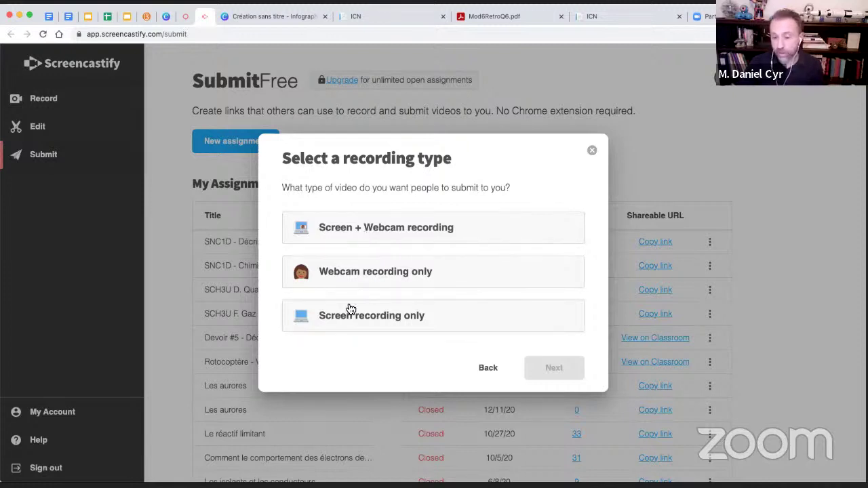
left_click(351, 271)
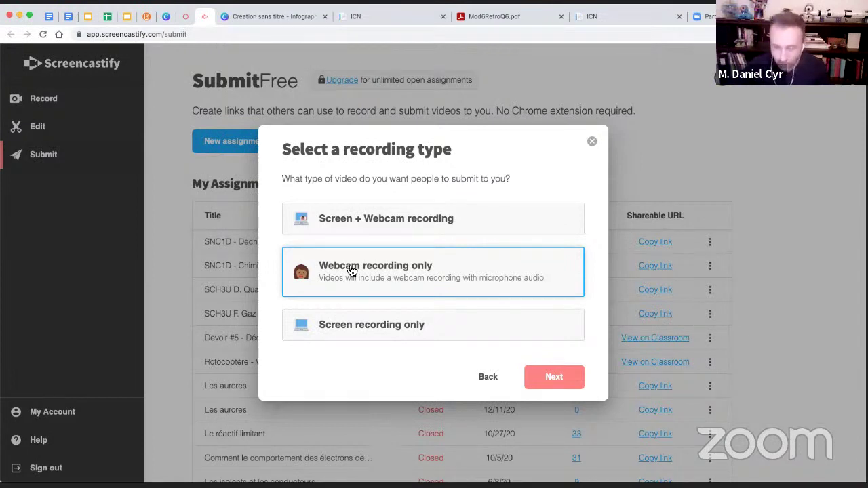
left_click(549, 379)
Title the assignment "Instituts d'automne" and enter the instructions "Intégration en salle de classe?"
left_click(328, 246)
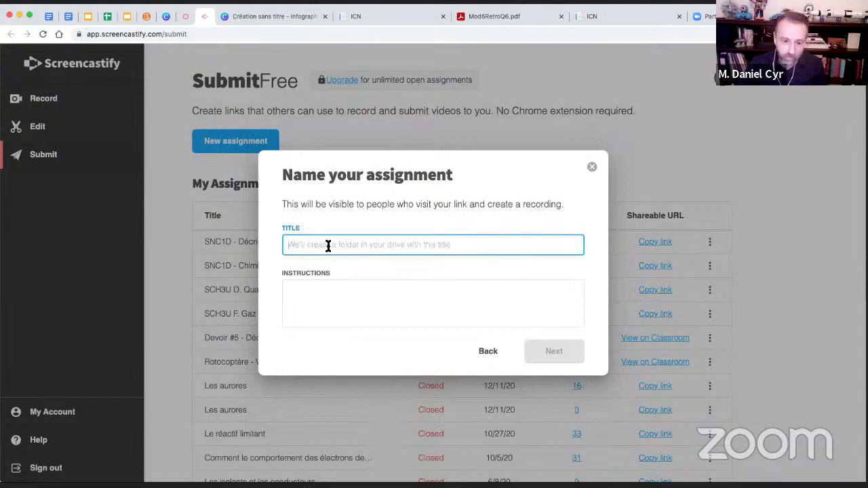
type("Insti")
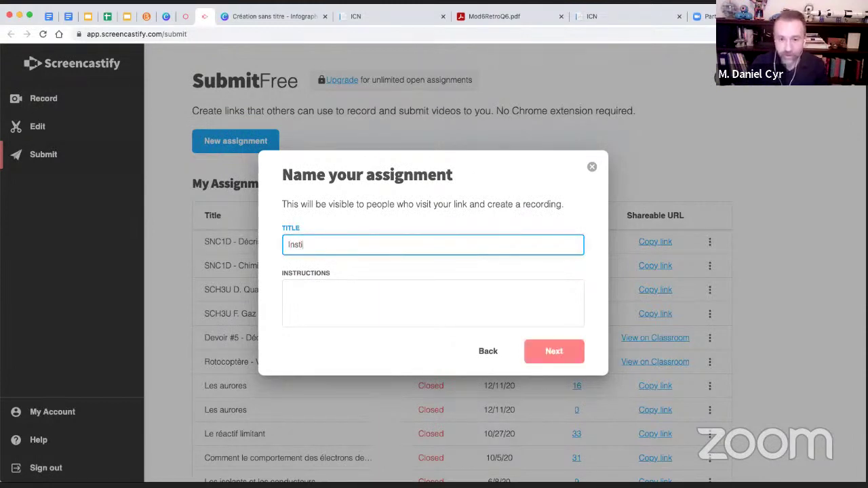
type("tuts d")
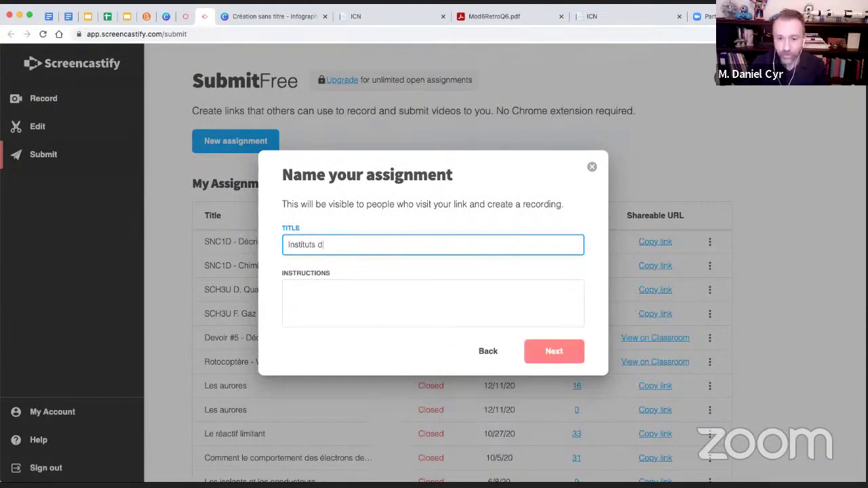
type("'automne")
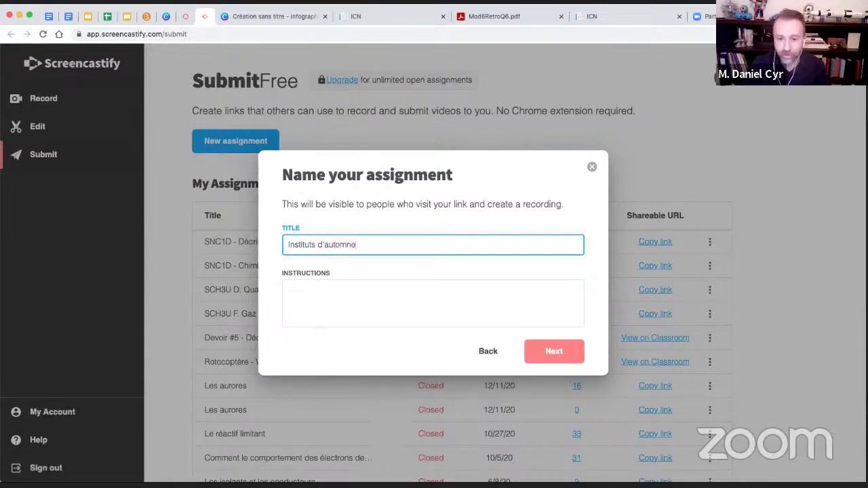
key("Tab")
type("Int")
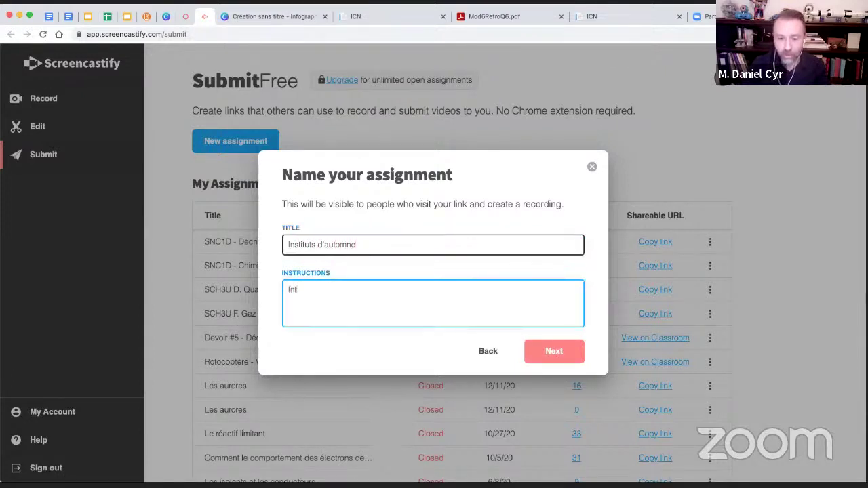
type("égra")
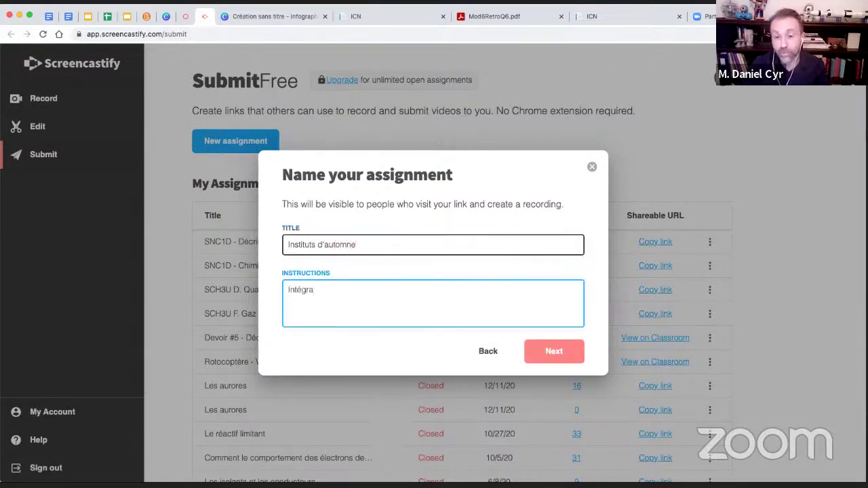
type("t")
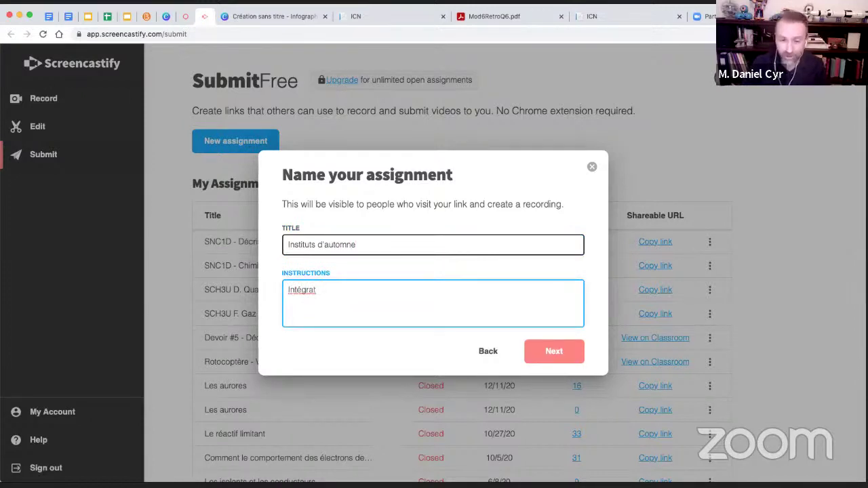
type("ion en s")
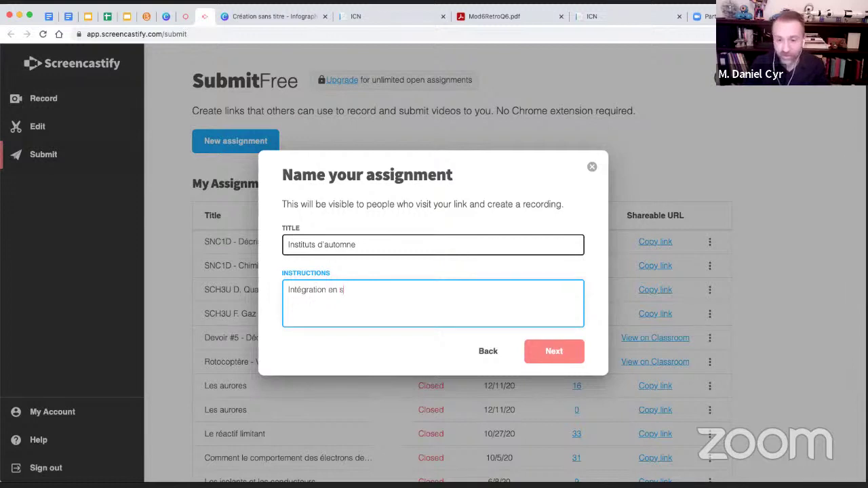
type("alle de classe")
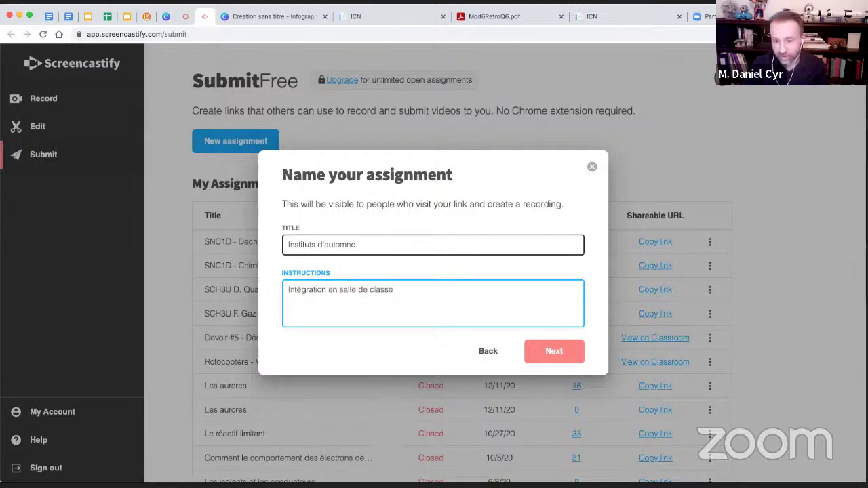
type("?")
left_click(555, 351)
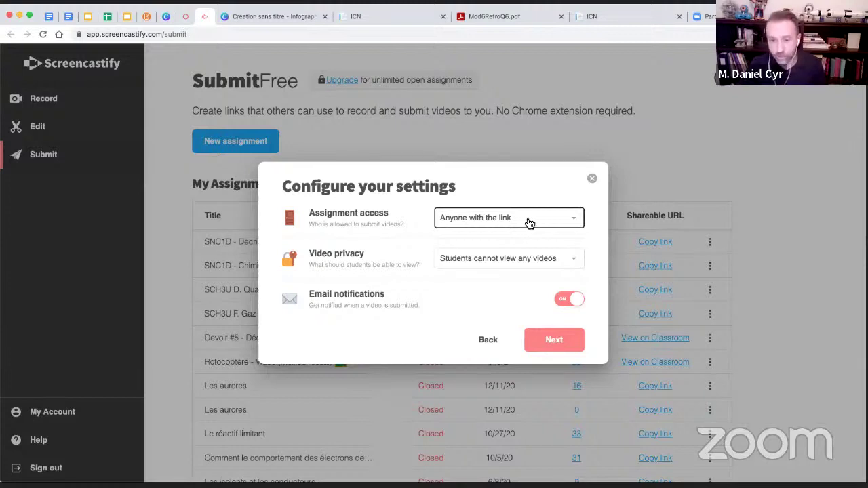
Set the video privacy to "Students can view all videos" and try to create the assignment
left_click(504, 263)
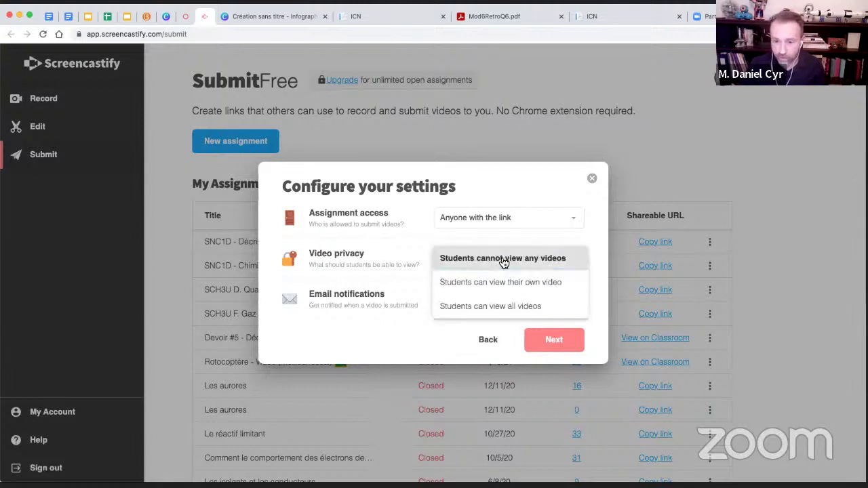
left_click(470, 310)
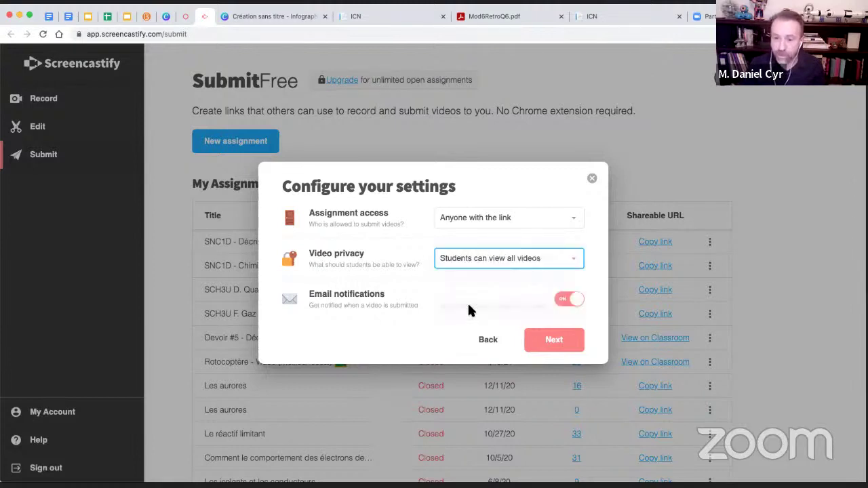
left_click(555, 343)
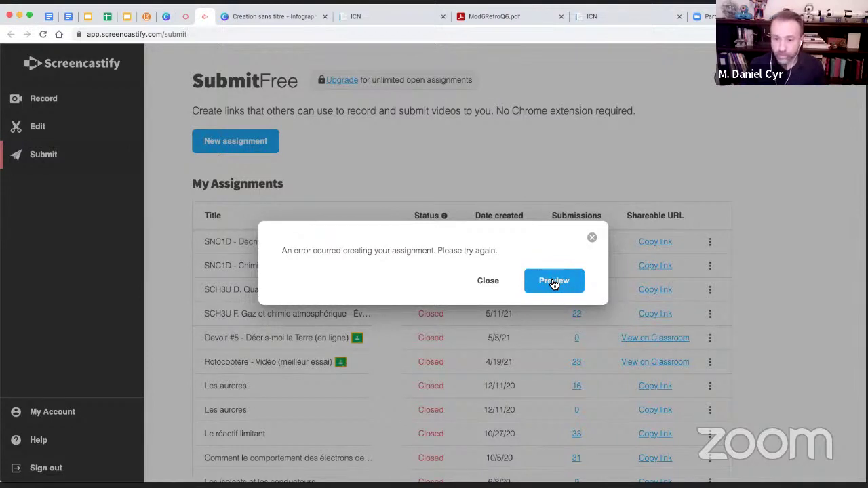
Try to preview the assignment, return to the Submit page and dismiss the dialog
left_click(554, 282)
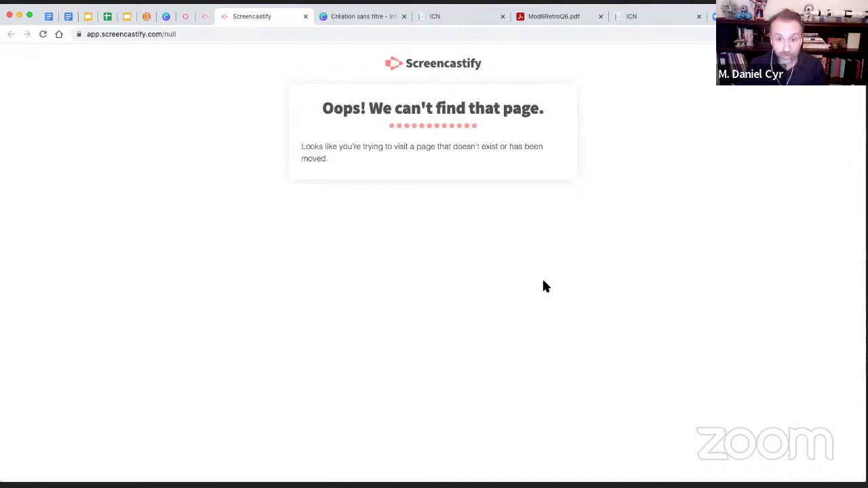
left_click(203, 20)
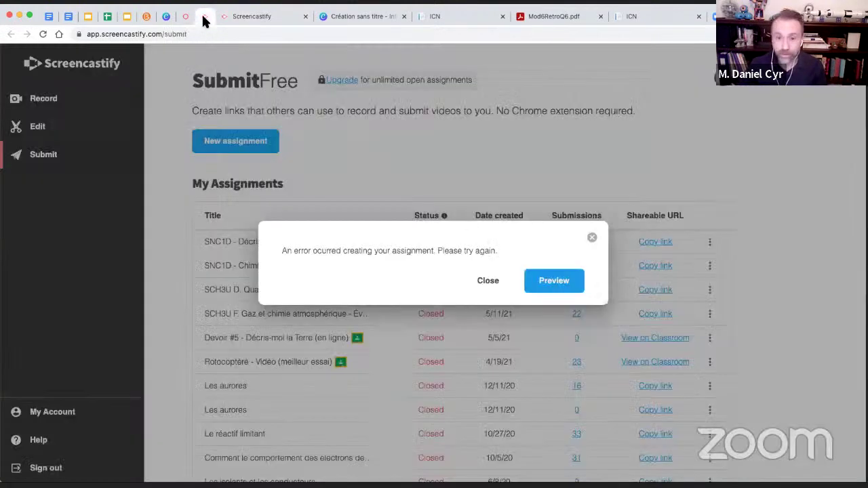
left_click(491, 283)
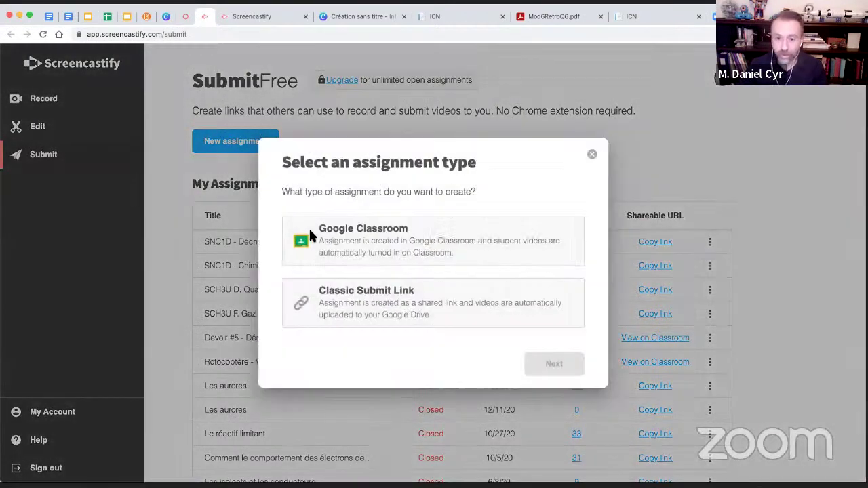
Choose Classic Submit Link and webcam recording only for a second attempt at the assignment
left_click(366, 305)
left_click(551, 364)
left_click(376, 274)
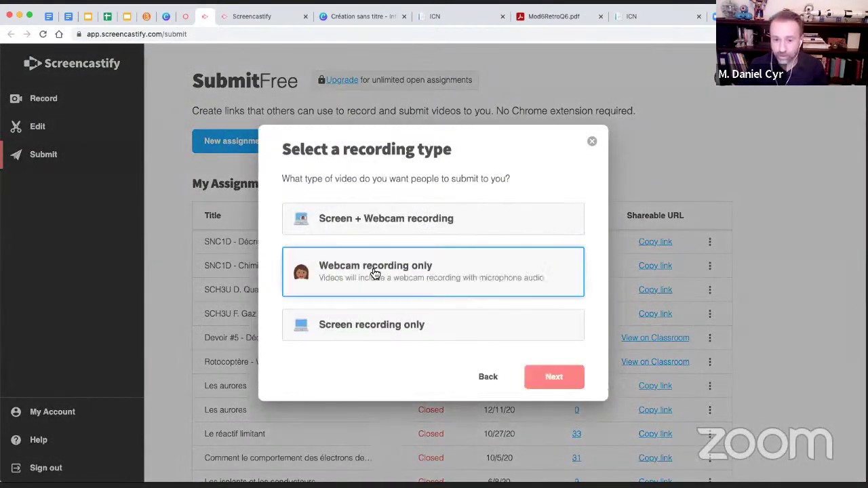
left_click(551, 372)
Title the assignment "Instituts?", try to create it with the default settings and close the resulting dialog
left_click(304, 244)
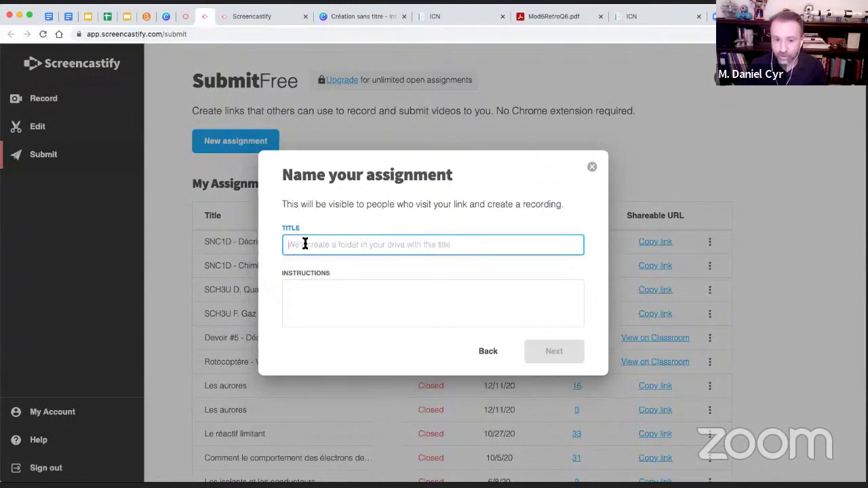
type("Institutes d")
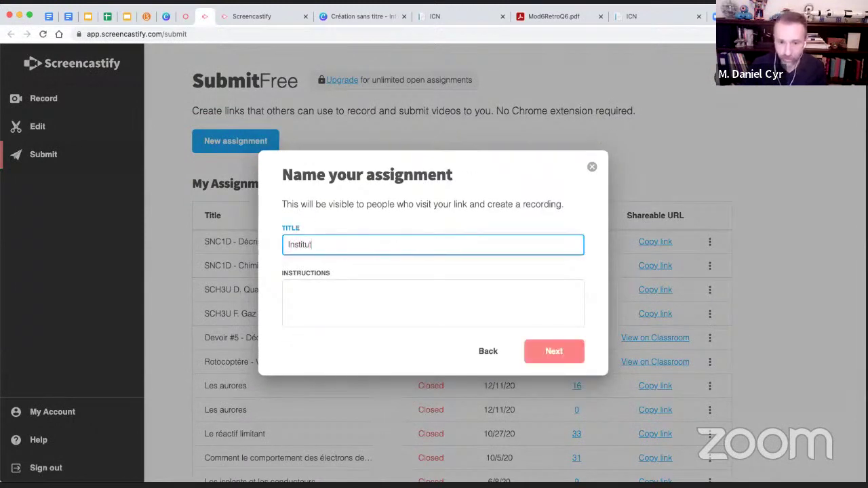
key("BackSpace")
key("BackSpace")
key("BackSpace")
type("s?")
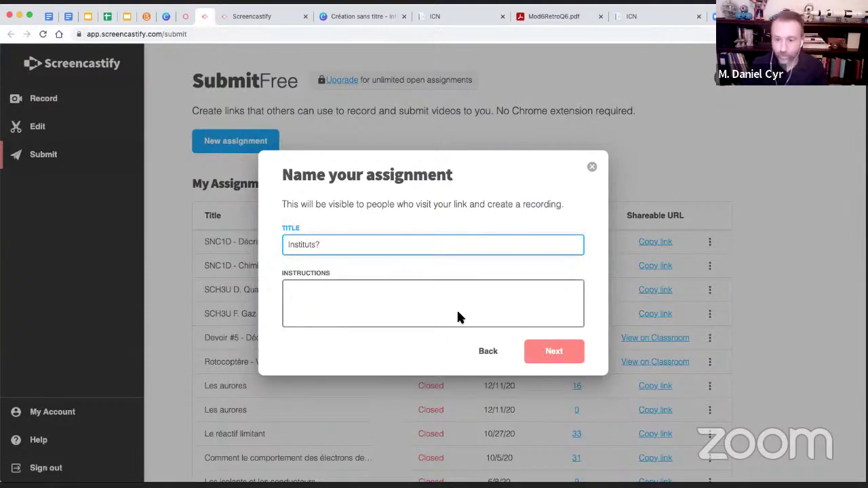
left_click(552, 352)
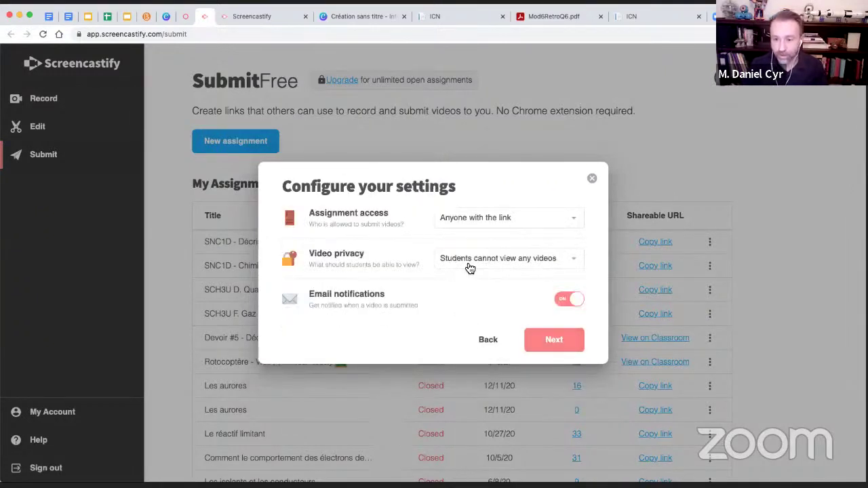
left_click(554, 341)
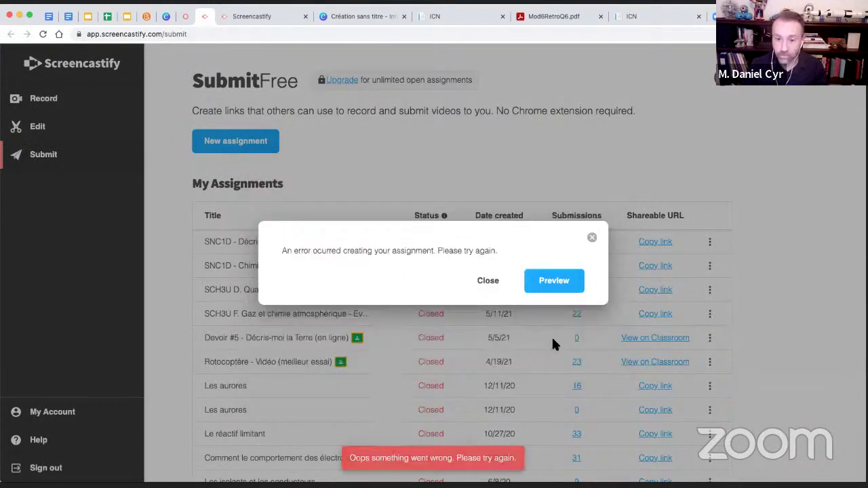
left_click(500, 290)
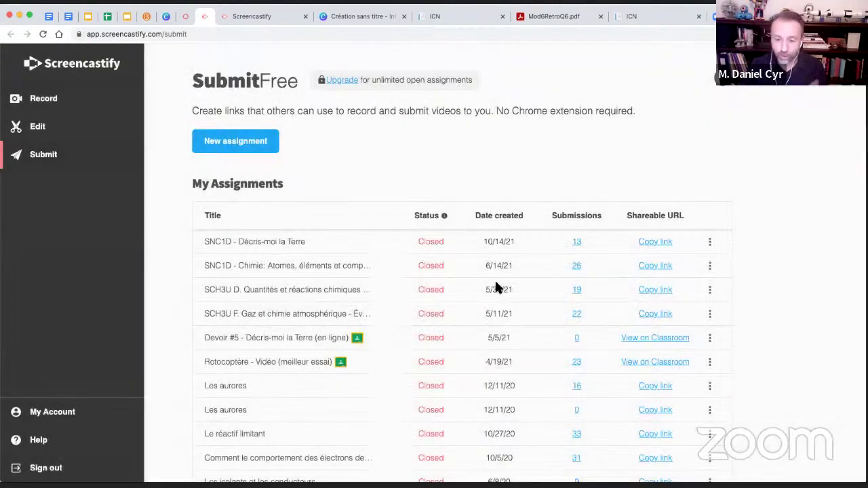
Look through the existing entries under My Assignments and switch back to the full-screen presentation
scroll(400, 266, "down", 2)
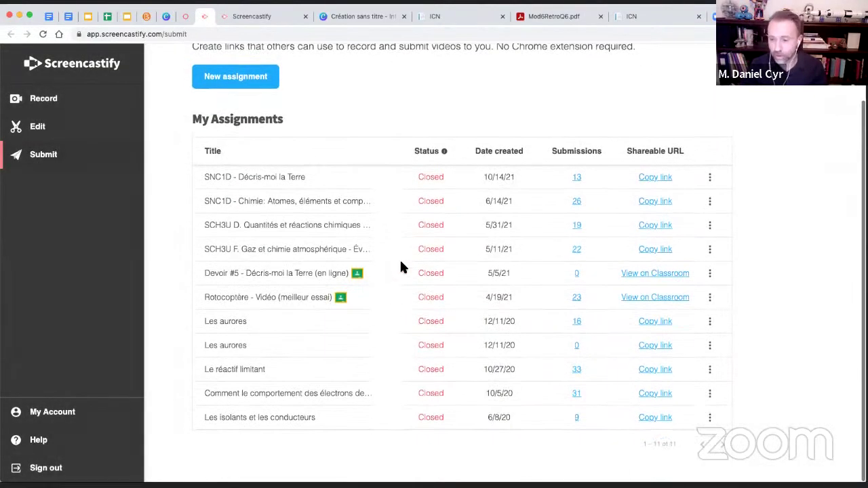
scroll(401, 266, "up", 2)
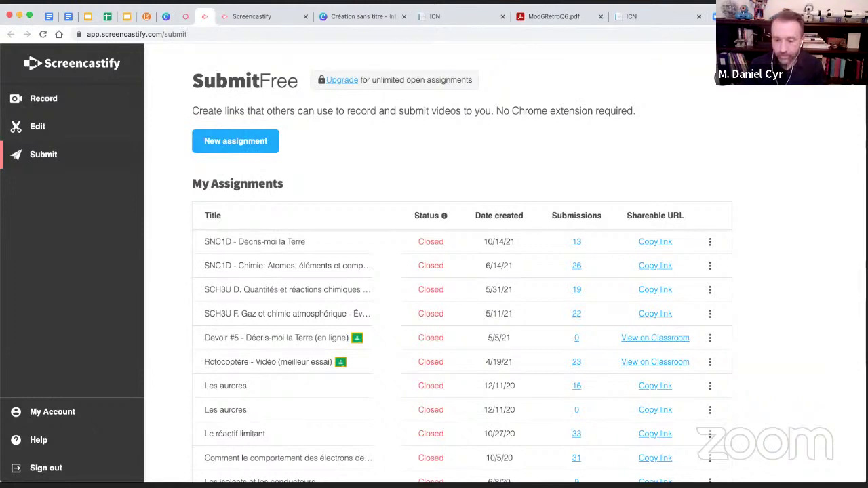
key("ctrl+w")
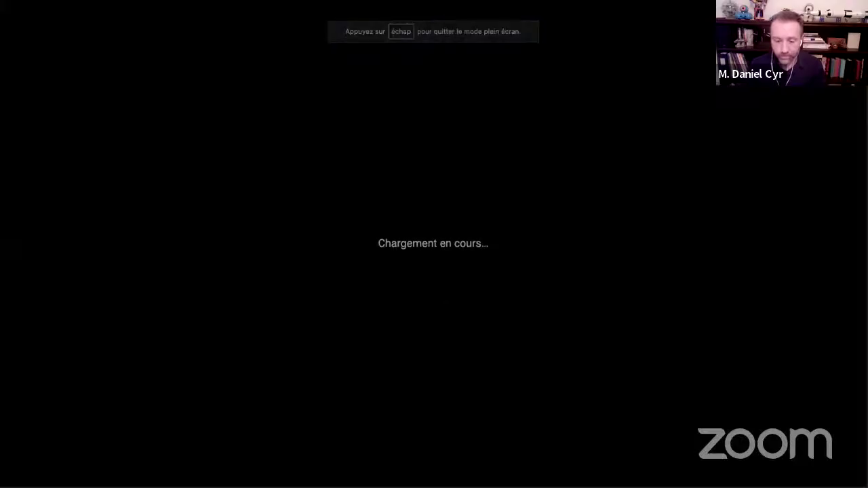